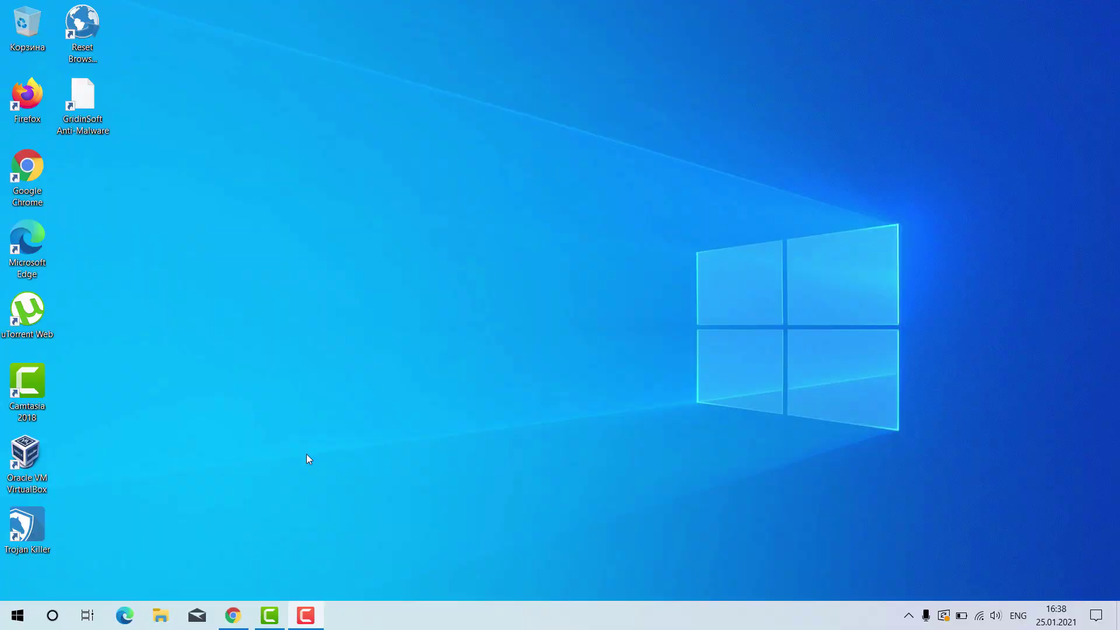
- Restore Chrome and load the system-tips.net GridinSoft Anti-Malware download address
click(232, 617)
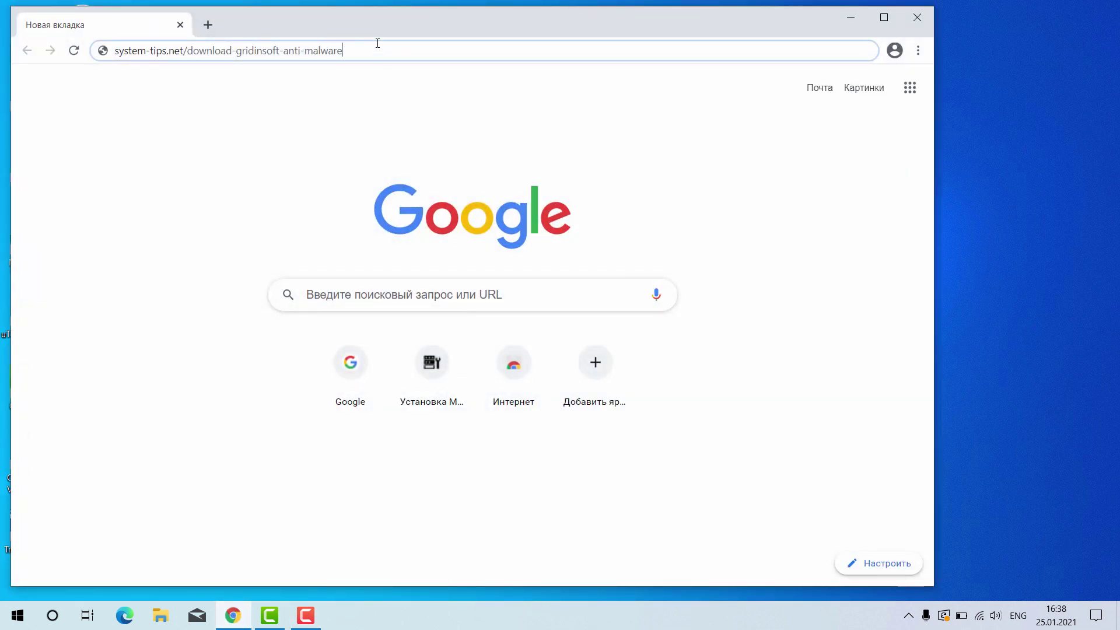
drag(383, 24, 401, 28)
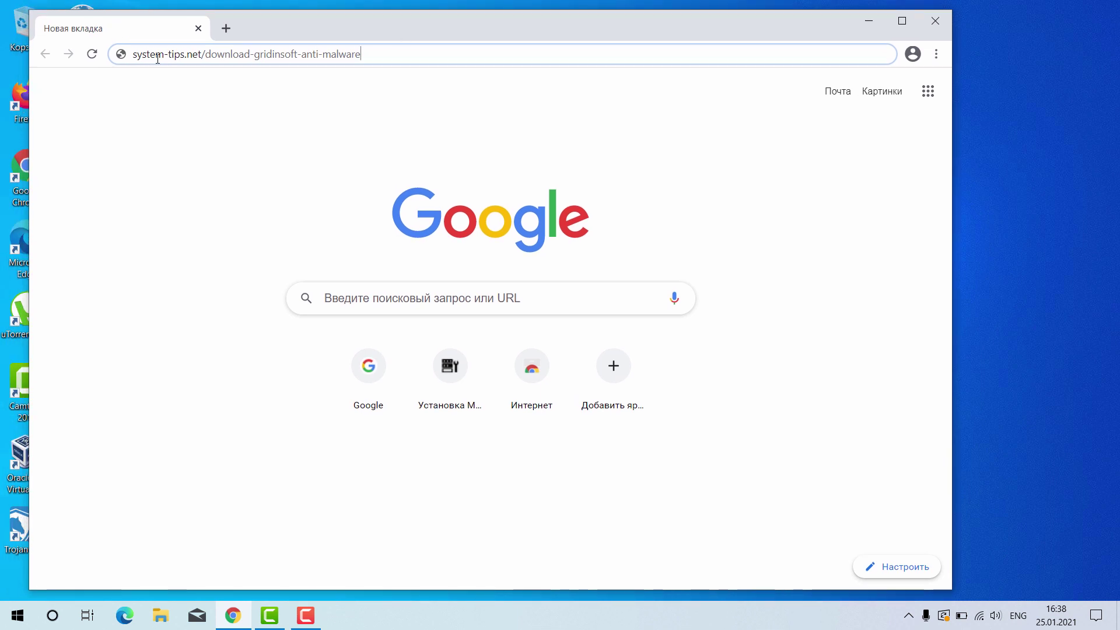
drag(133, 54, 230, 55)
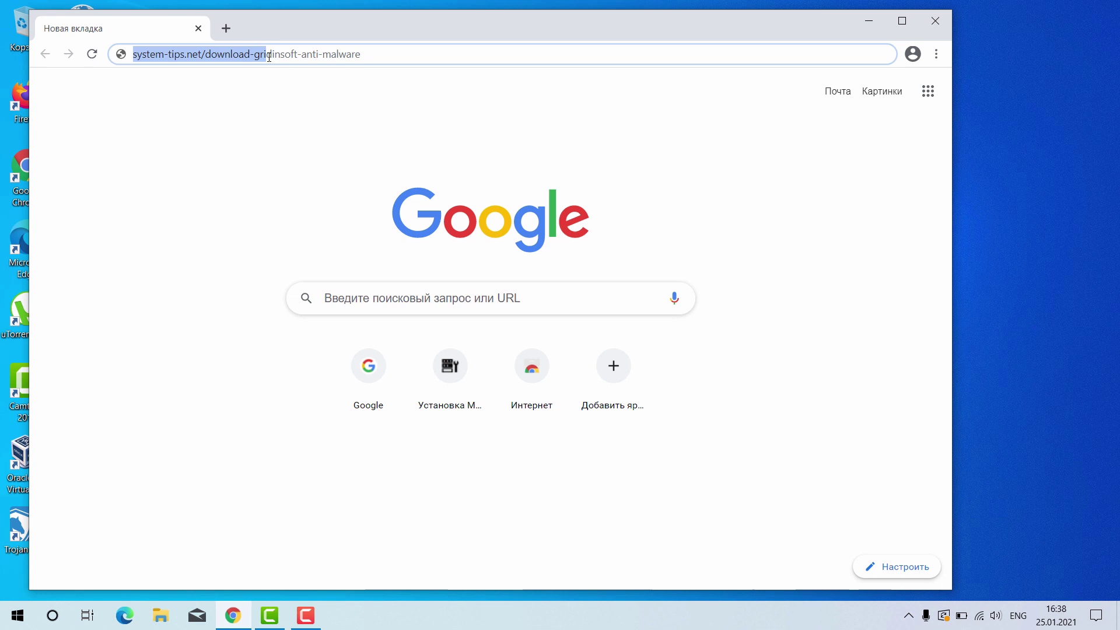
drag(230, 55, 428, 51)
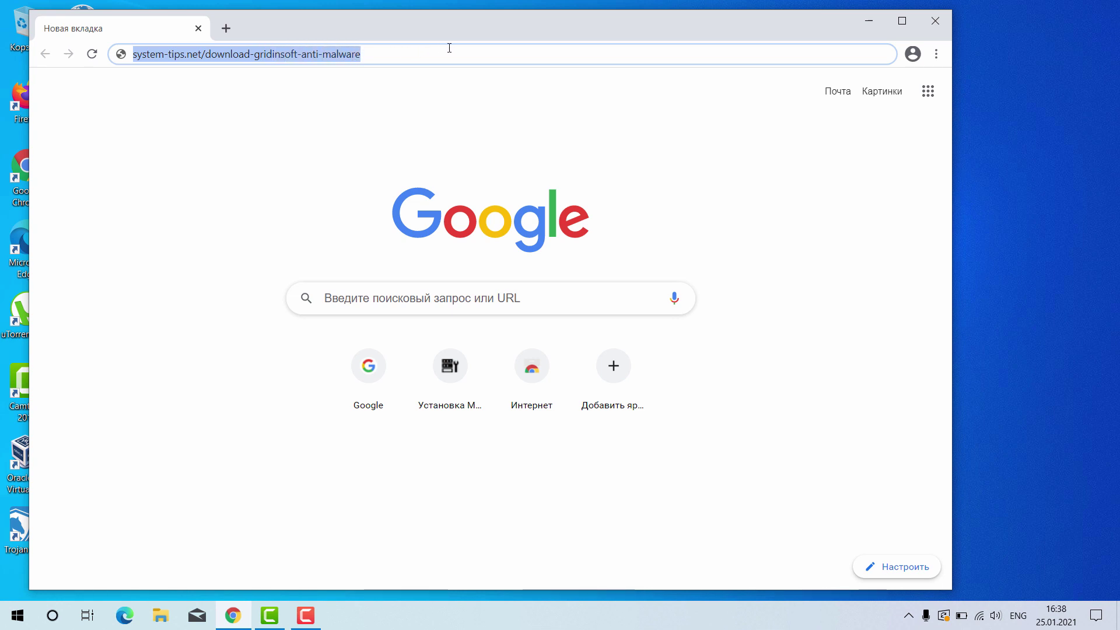
click(411, 56)
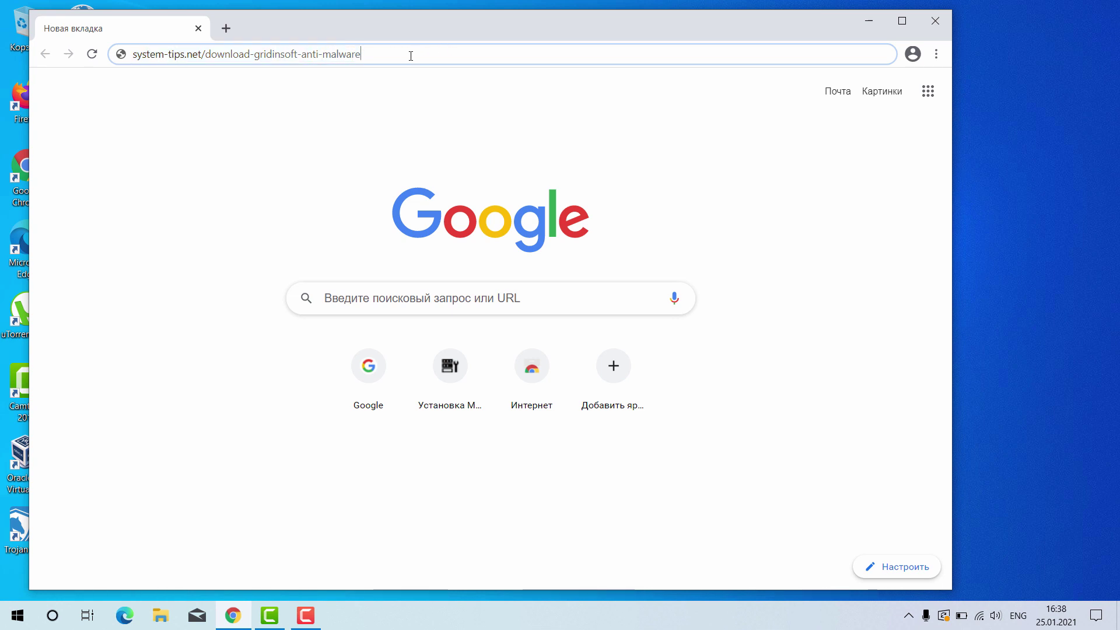
drag(363, 55, 134, 41)
click(370, 56)
key(Return)
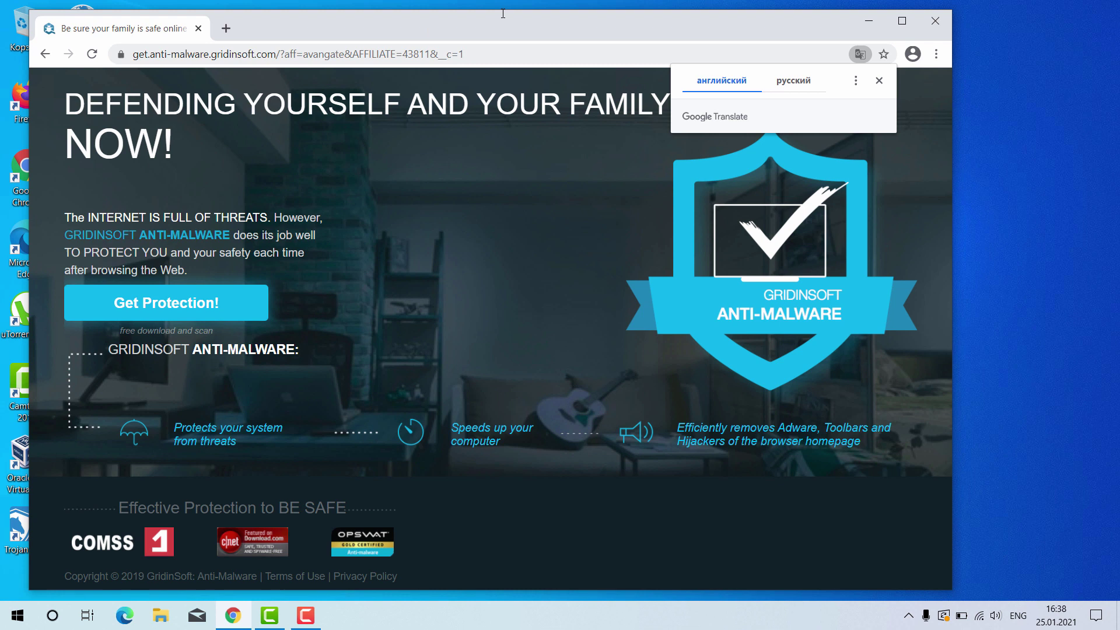
- Dismiss the translation offer and download setup-antimalware.exe via Get Protection!
click(879, 81)
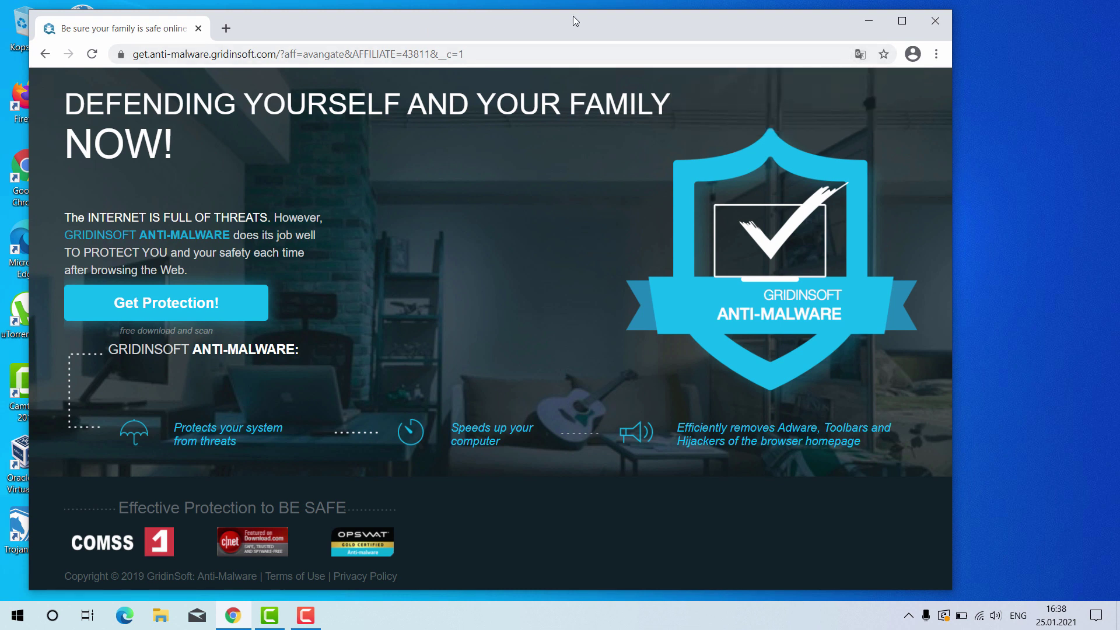
click(151, 311)
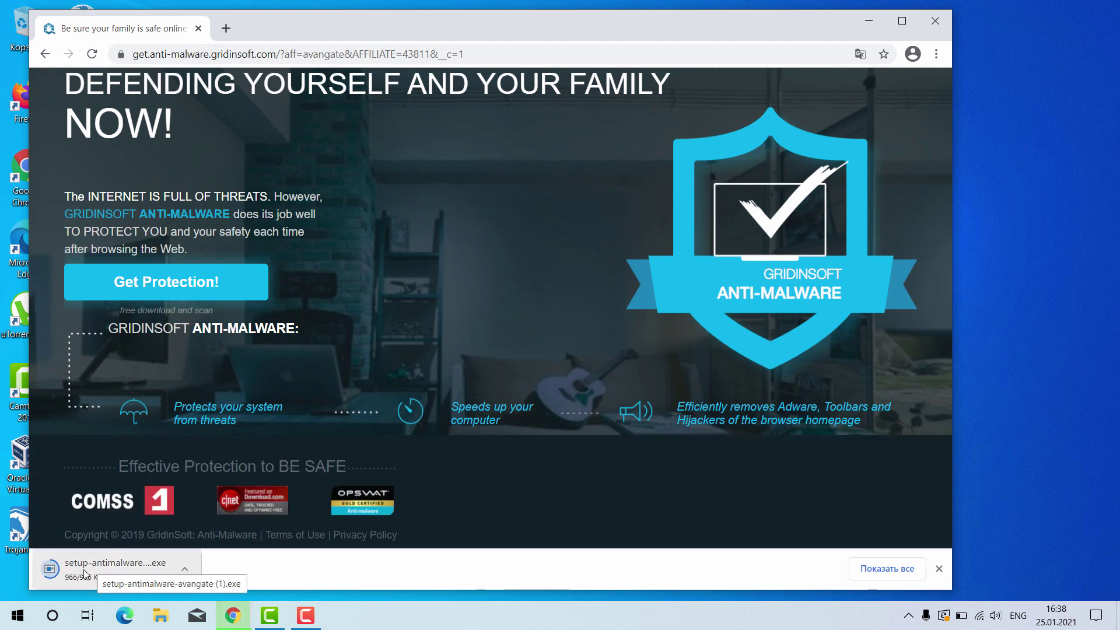
- Run the downloaded setup file and install GridinSoft Anti-Malware to completion
click(136, 569)
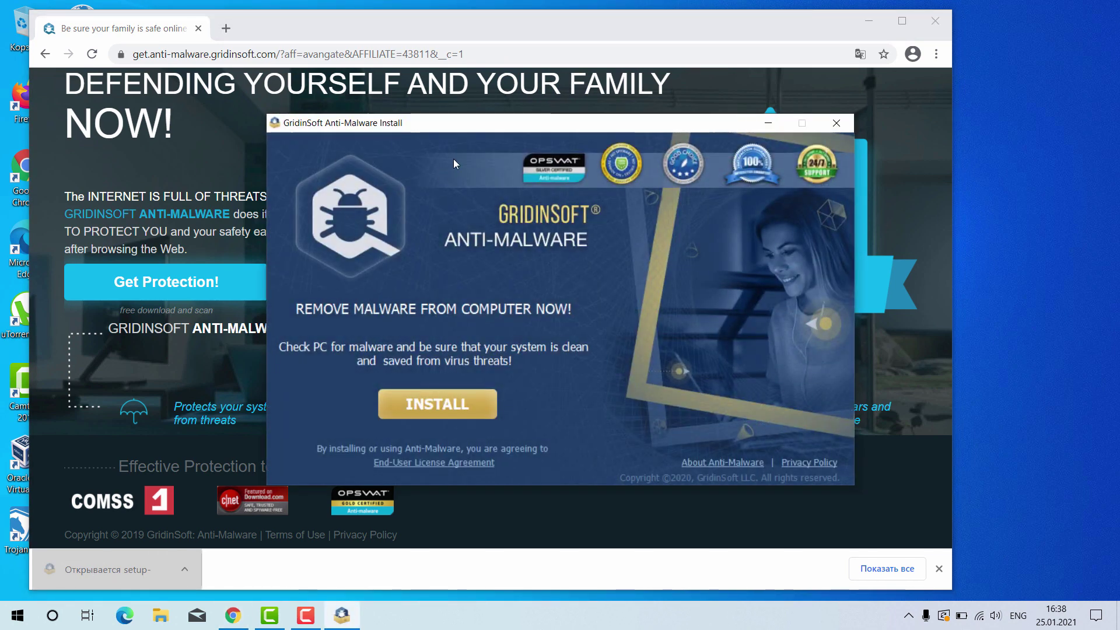
click(430, 405)
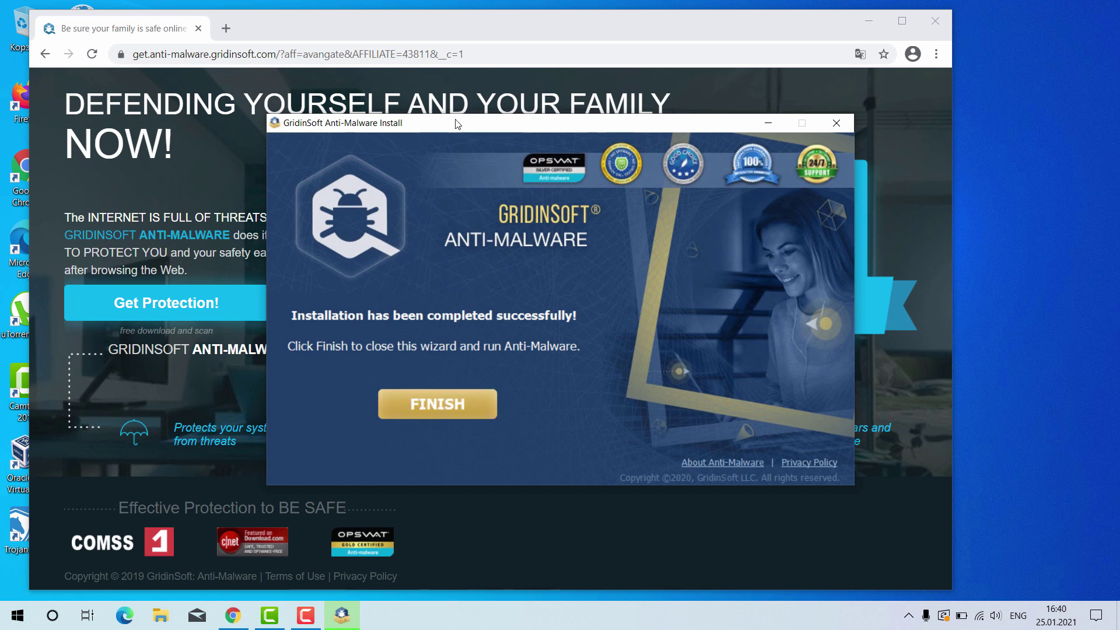
drag(457, 124, 457, 122)
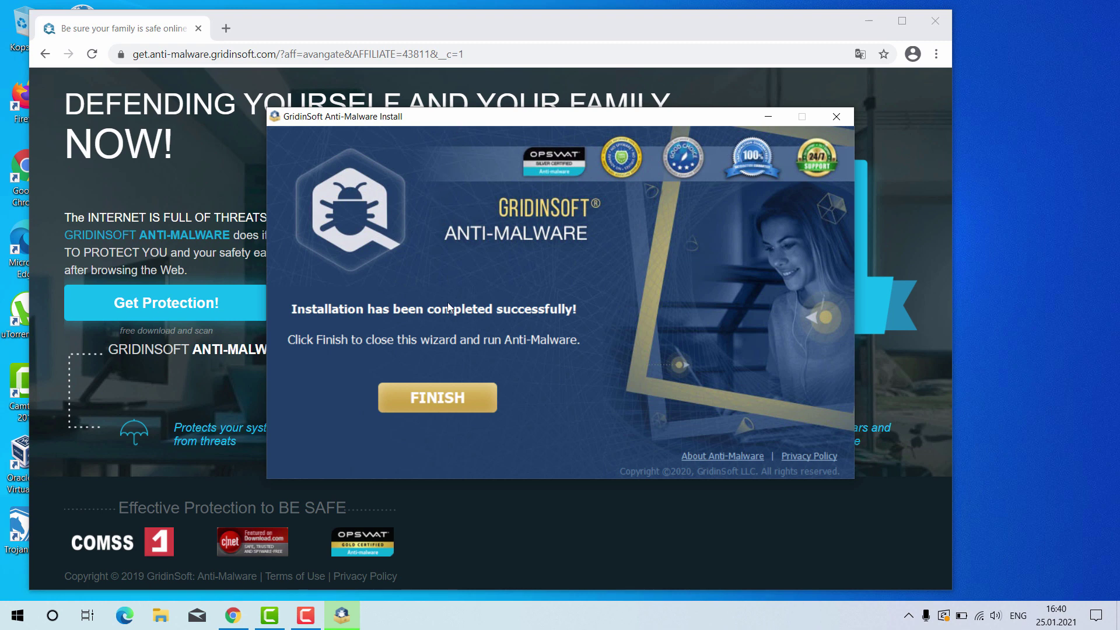
- Finish the wizard, close Chrome, and switch Anti-Malware's language (Настройки > Язык) to English
click(449, 397)
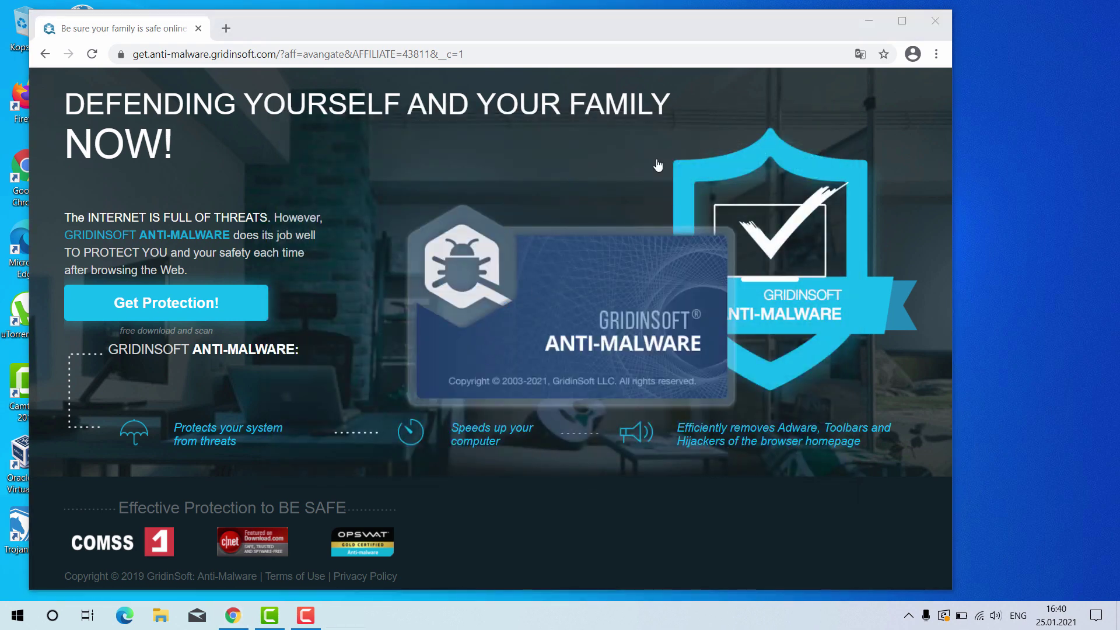
click(934, 19)
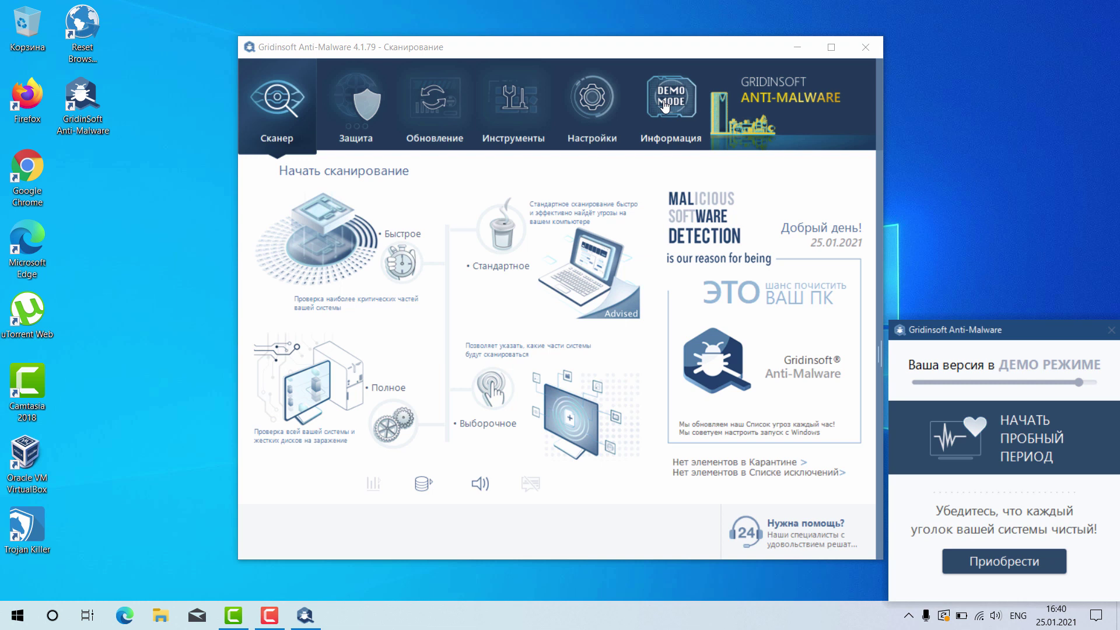
click(591, 140)
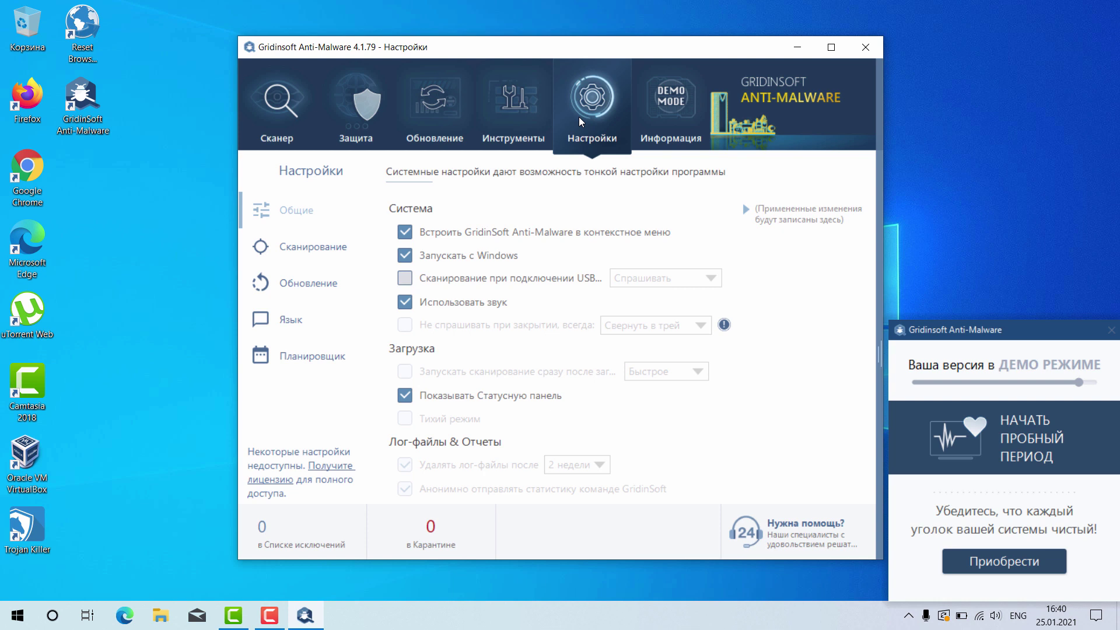
click(292, 319)
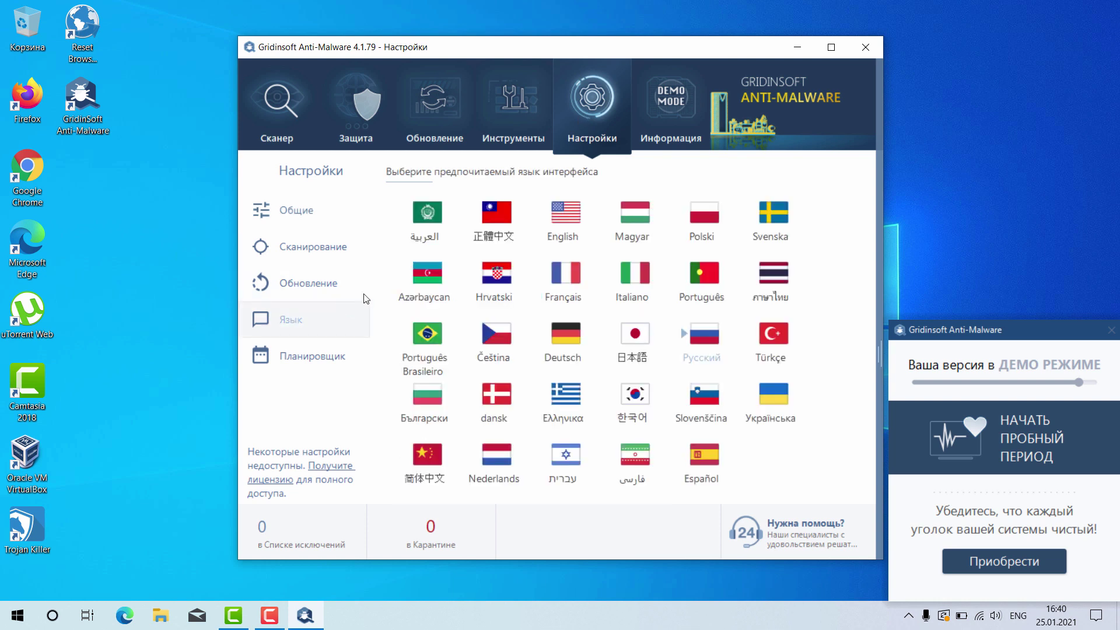
click(570, 223)
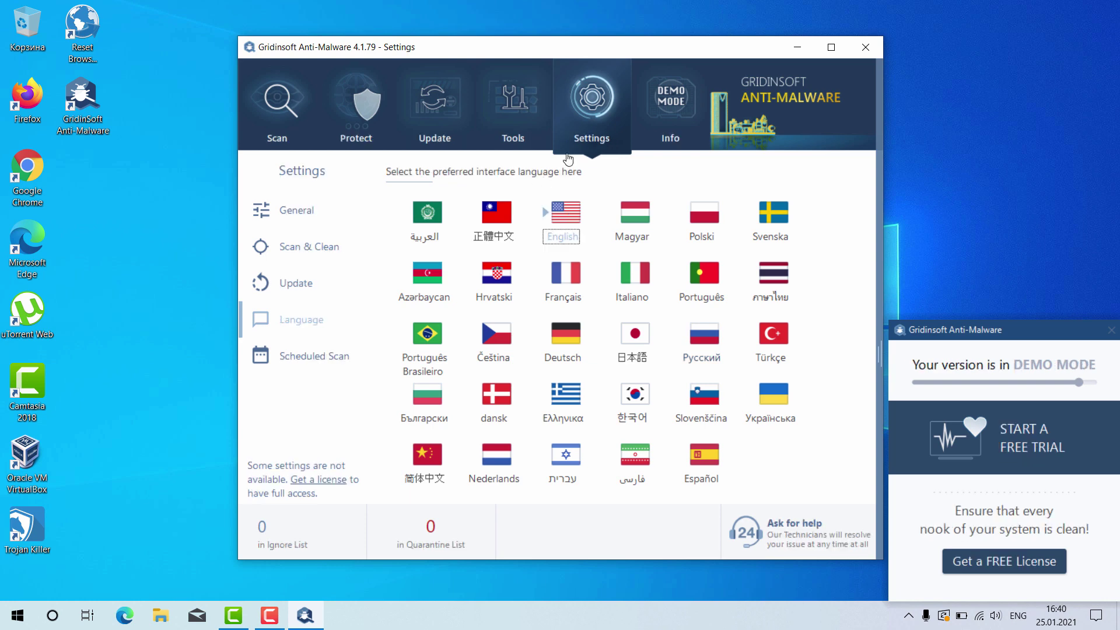
drag(532, 54, 520, 52)
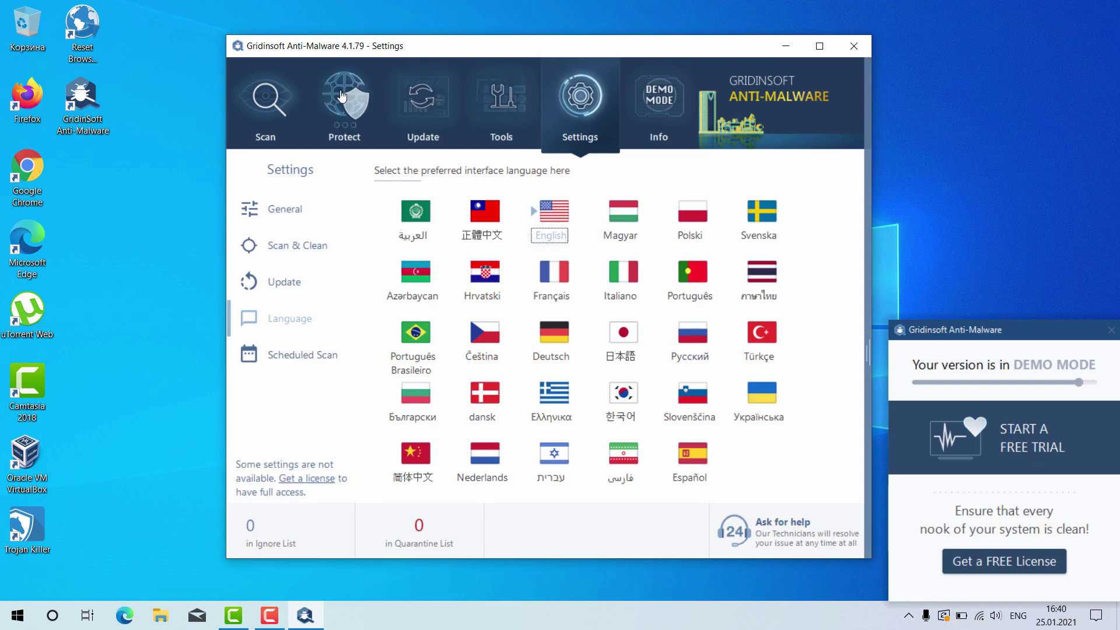
- Launch a Quick scan from the Scan tab's Start Scan page
click(269, 107)
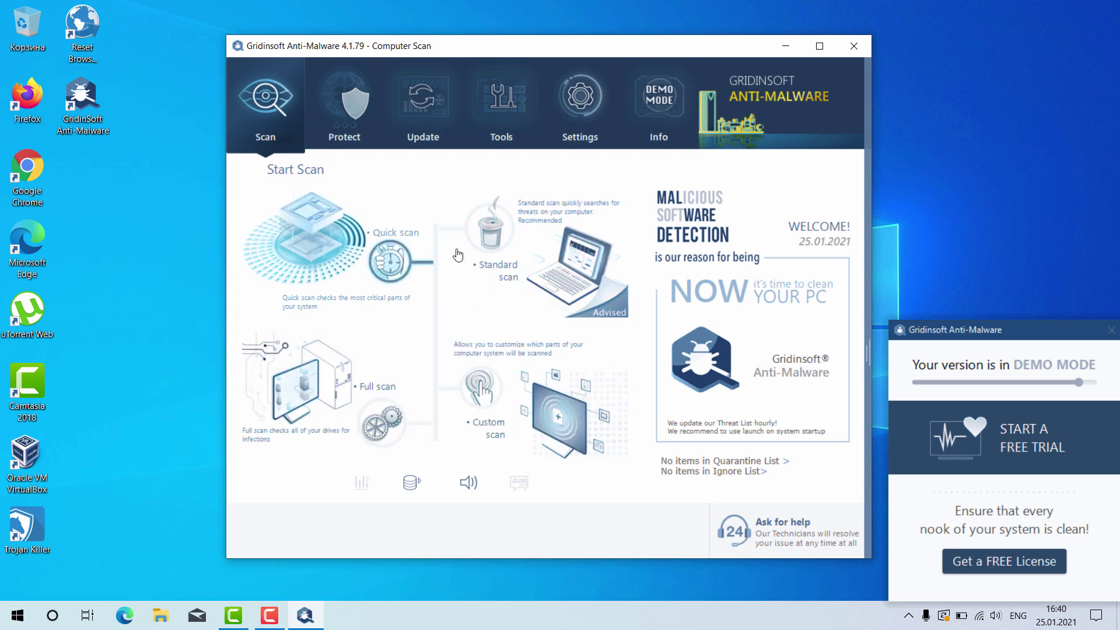
click(321, 269)
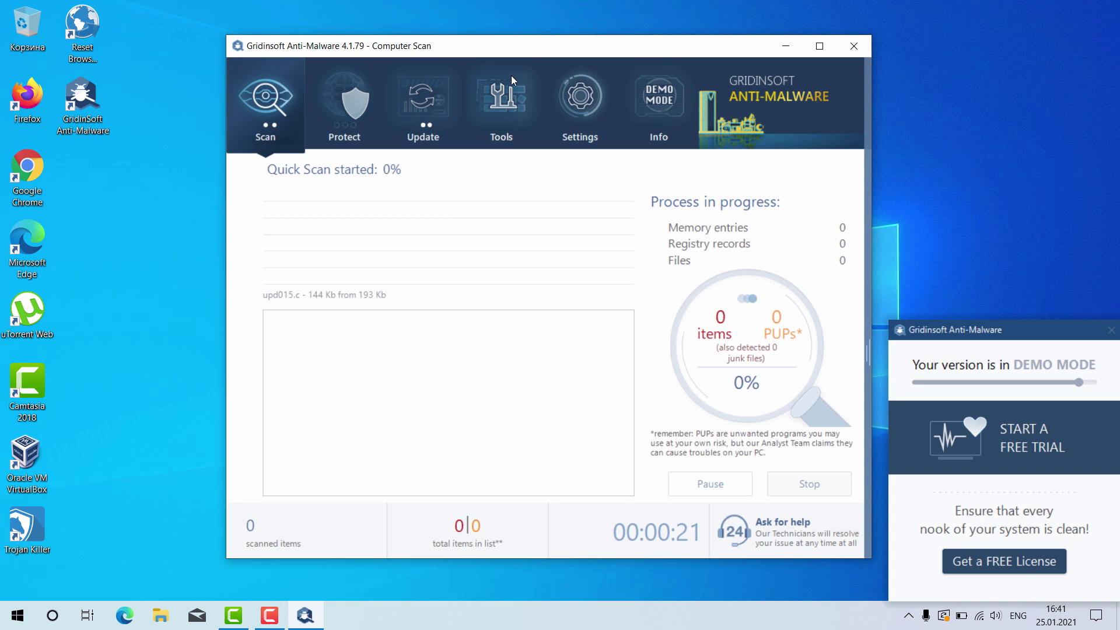
- Browse the Tools, Info and Settings tabs, then view the Quick Scan's three detected objects
click(496, 101)
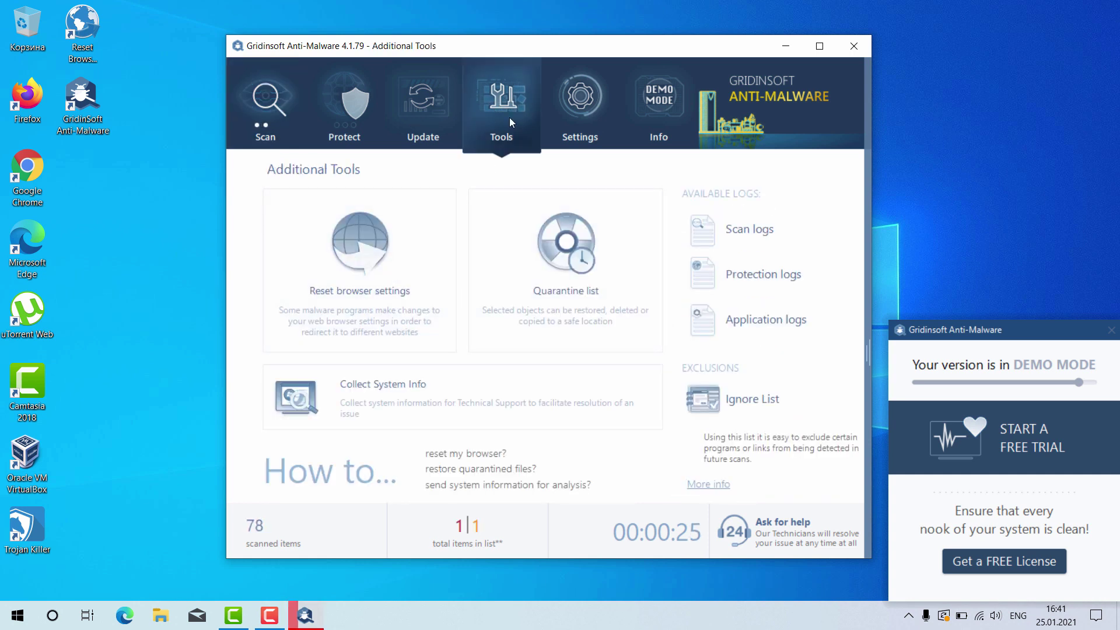
click(358, 255)
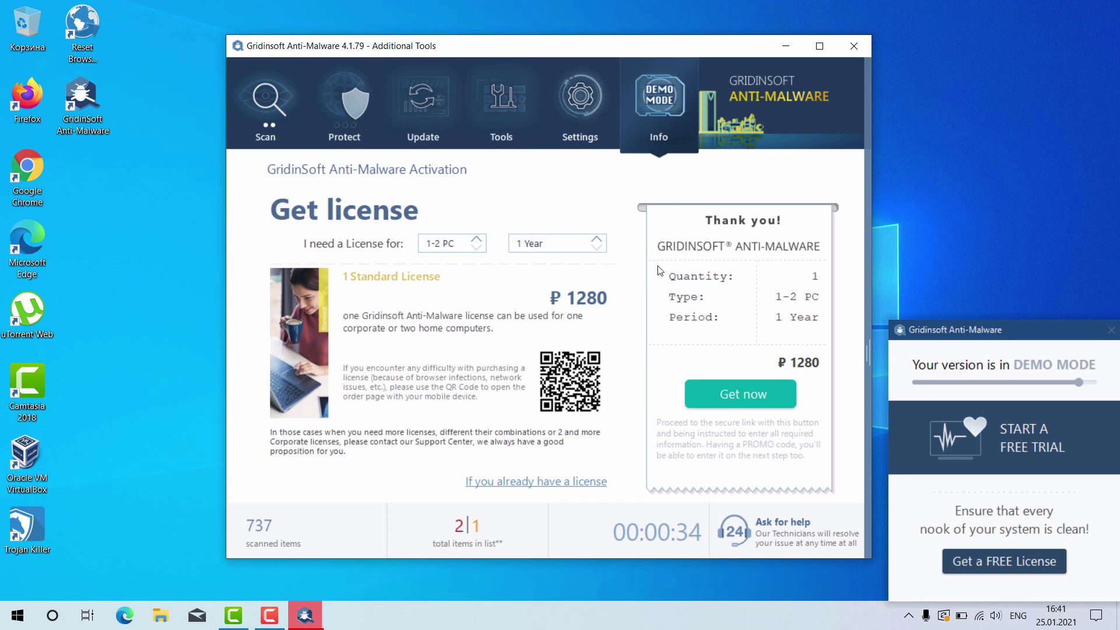
click(581, 118)
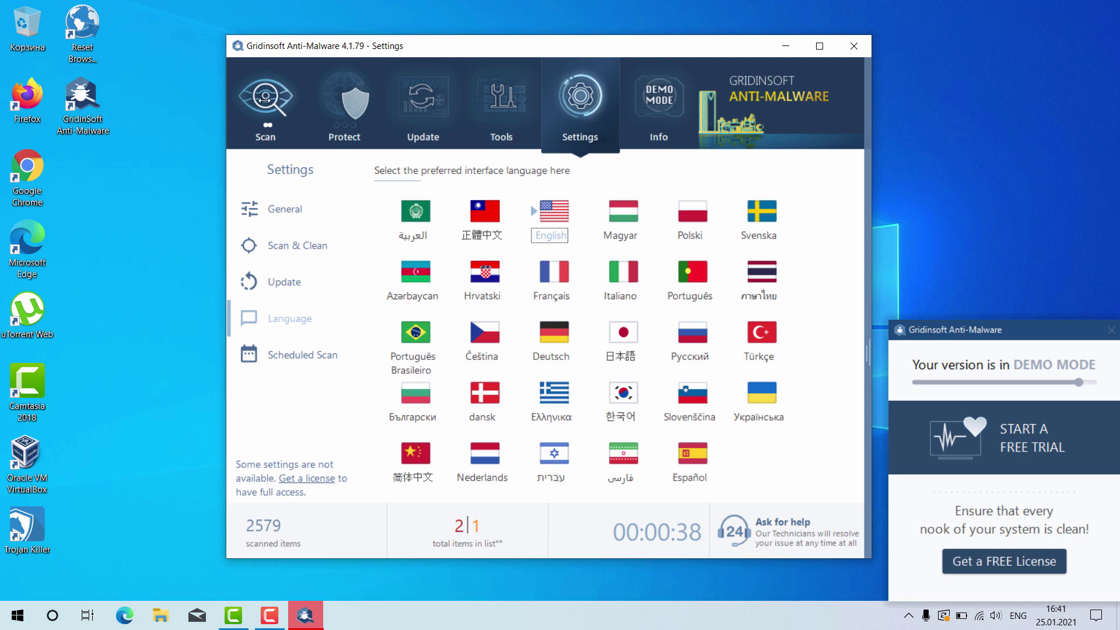
click(245, 92)
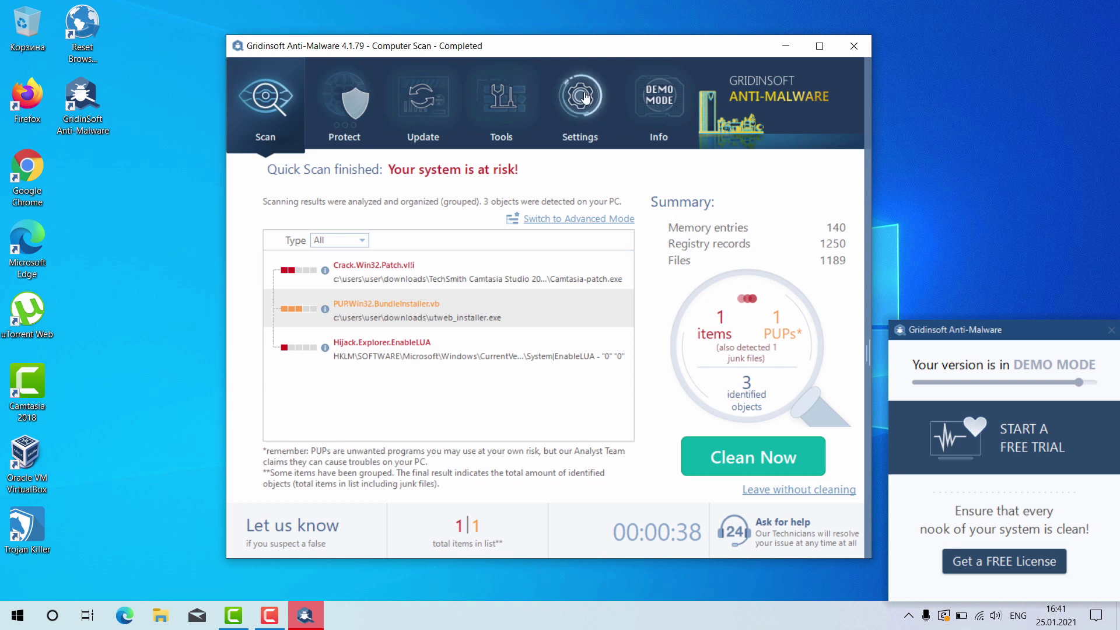
- Choose Clean Now on the results, opening the 1-year, 1–2 PC license page
click(739, 467)
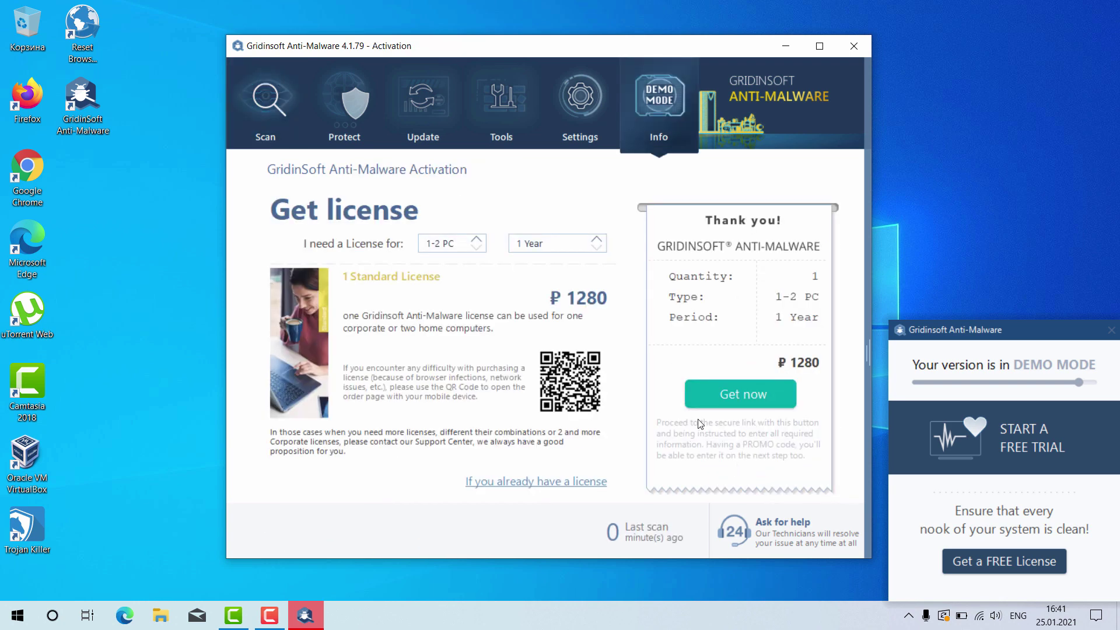